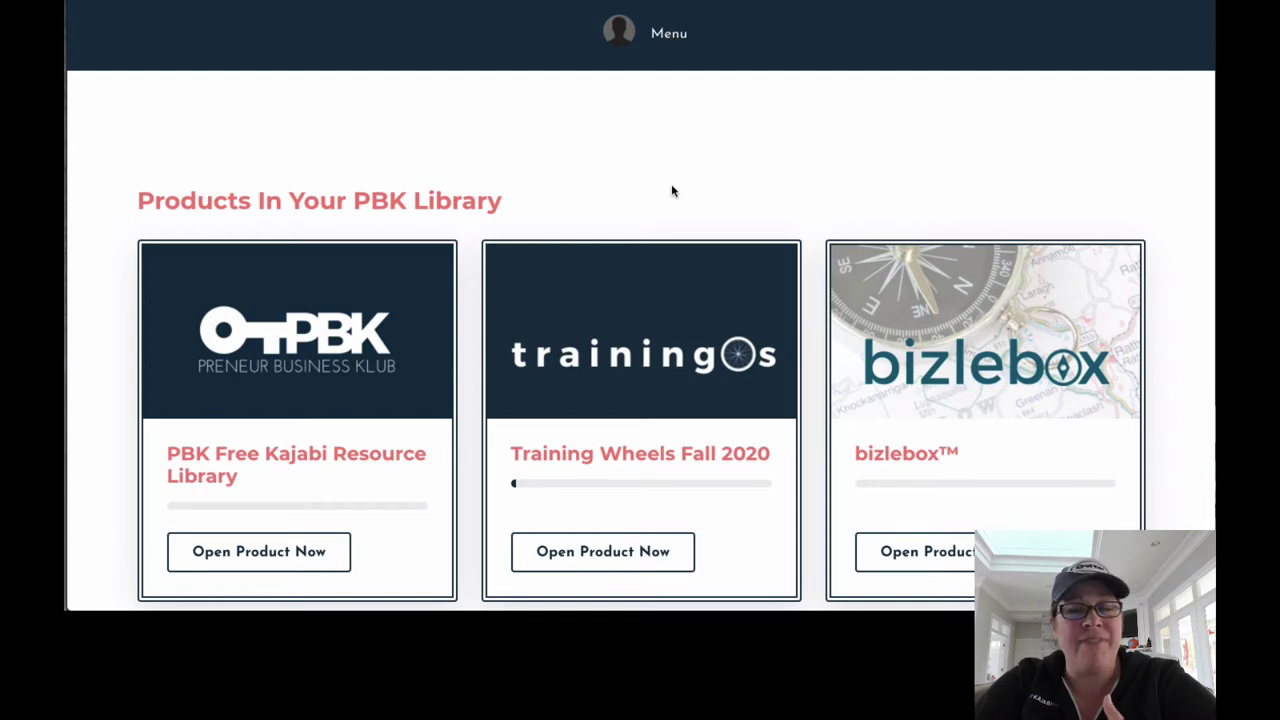
- Open the member account Settings from the Menu and scroll down to the Social Profile fields
scroll(672, 190, down, 1)
scroll(672, 190, down, 1)
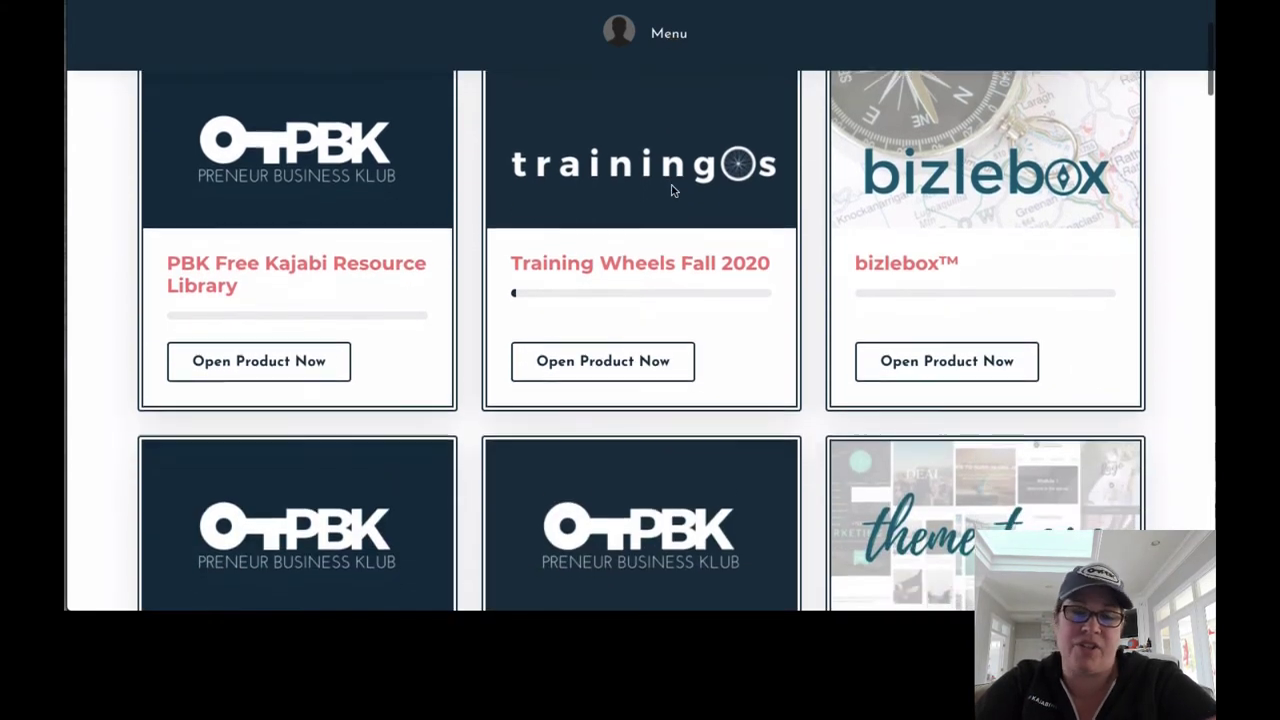
scroll(672, 190, down, 1)
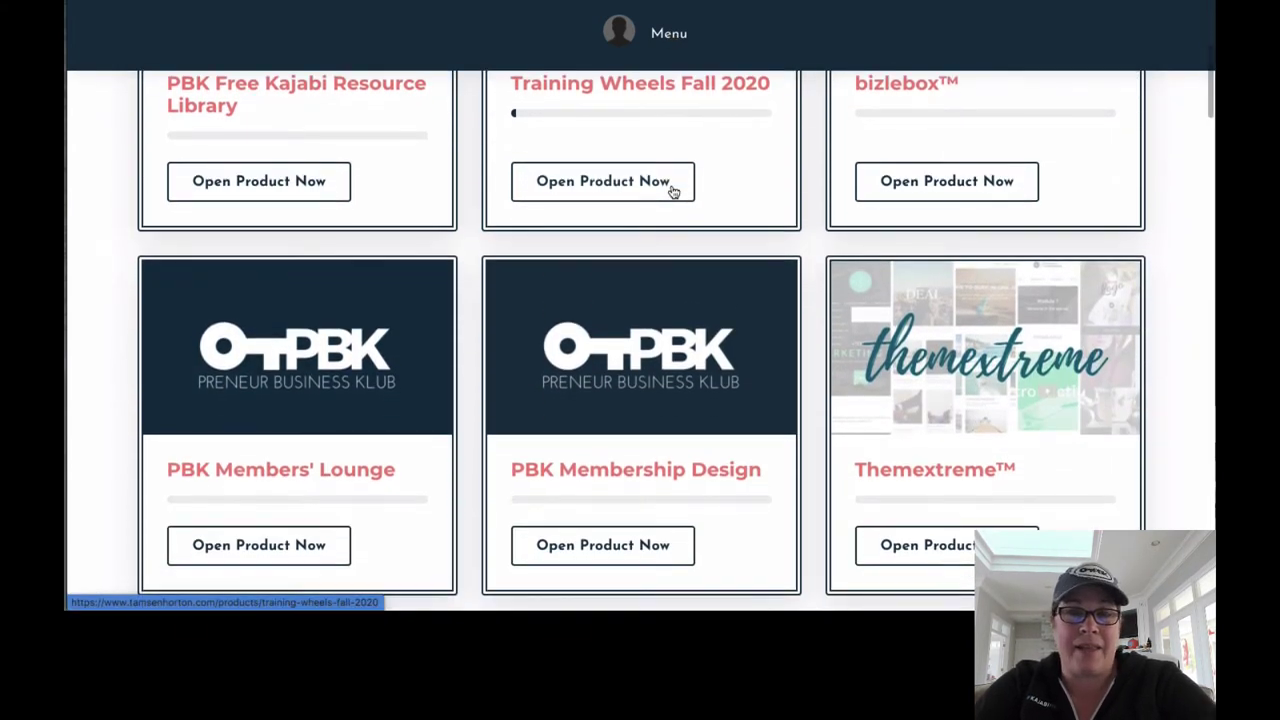
scroll(672, 190, up, 3)
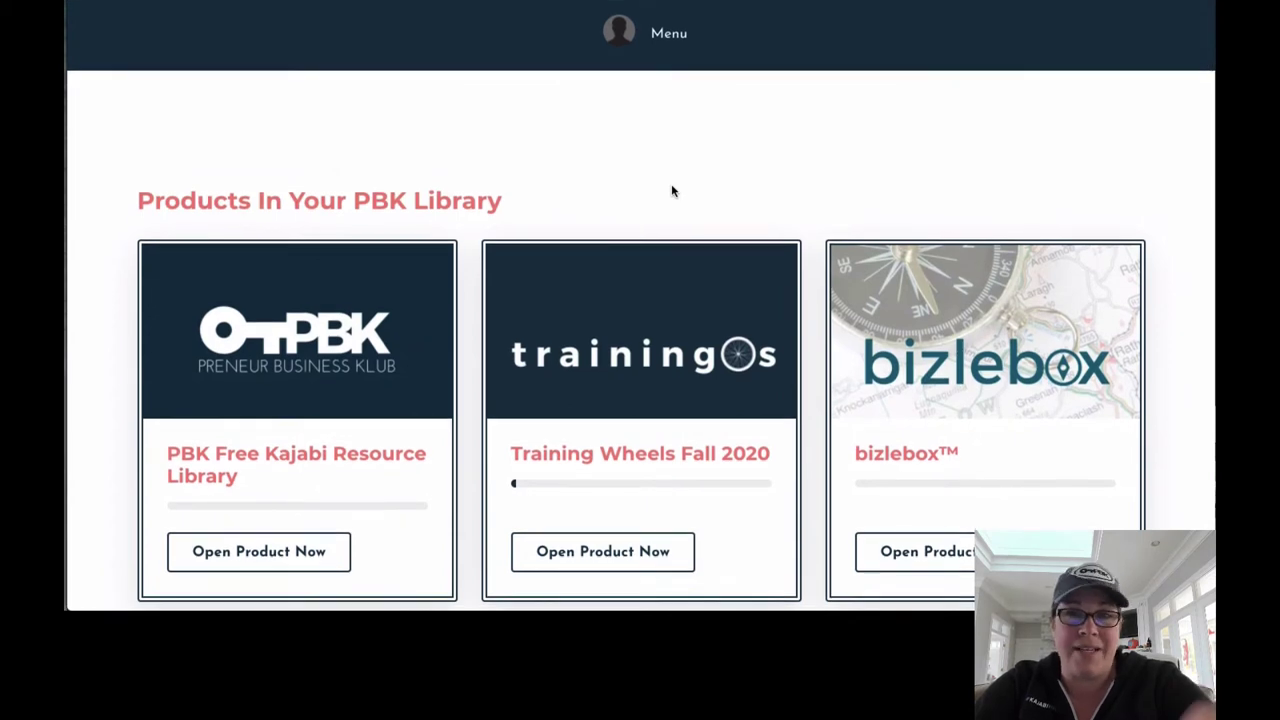
click(670, 38)
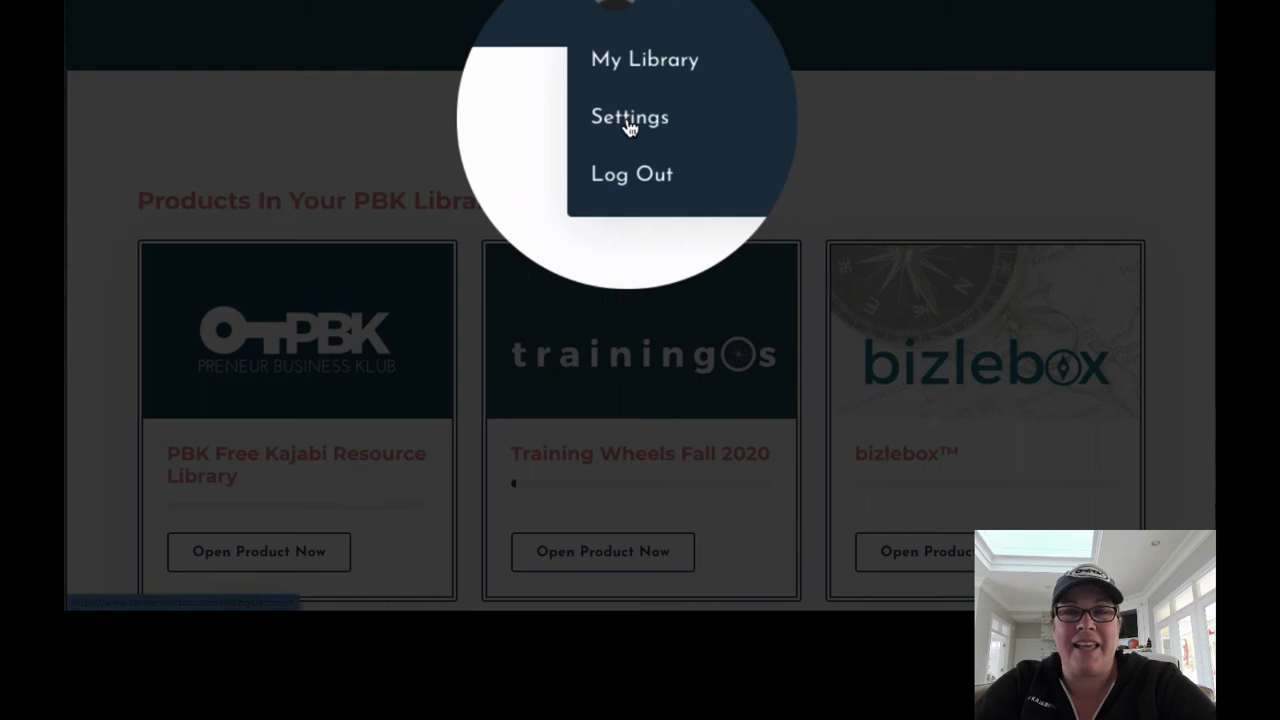
click(629, 119)
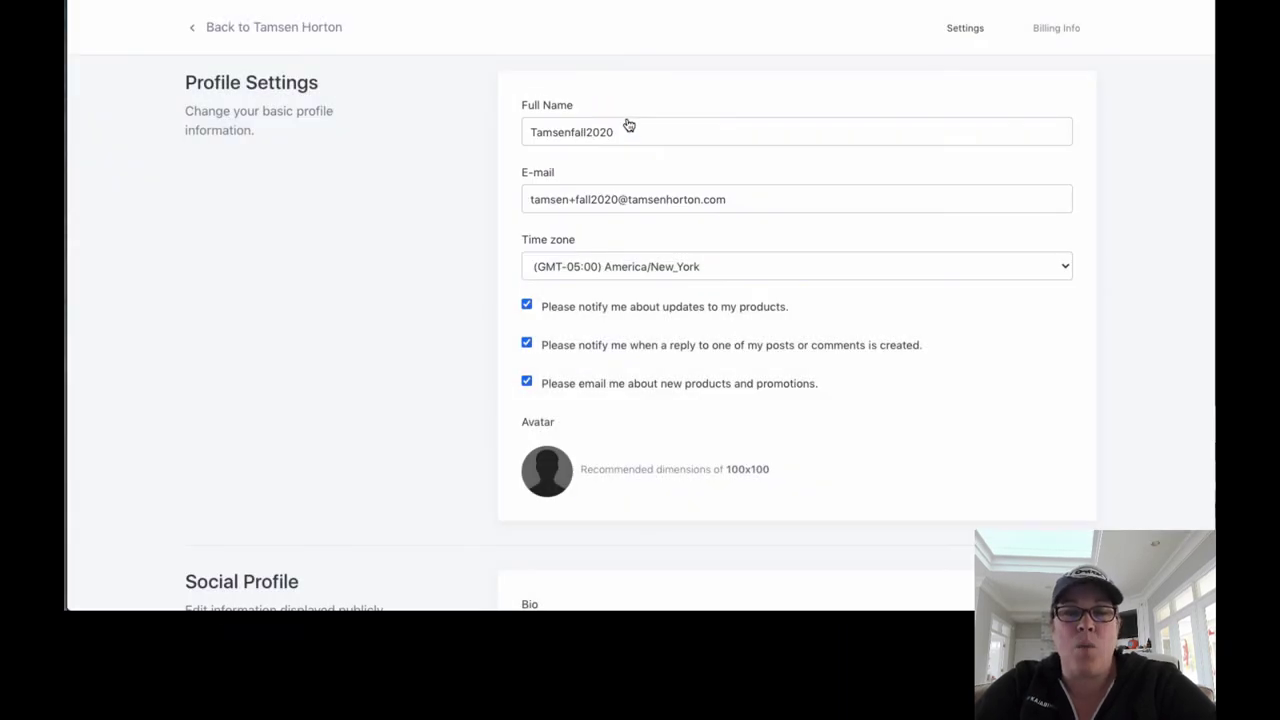
scroll(629, 124, down, 3)
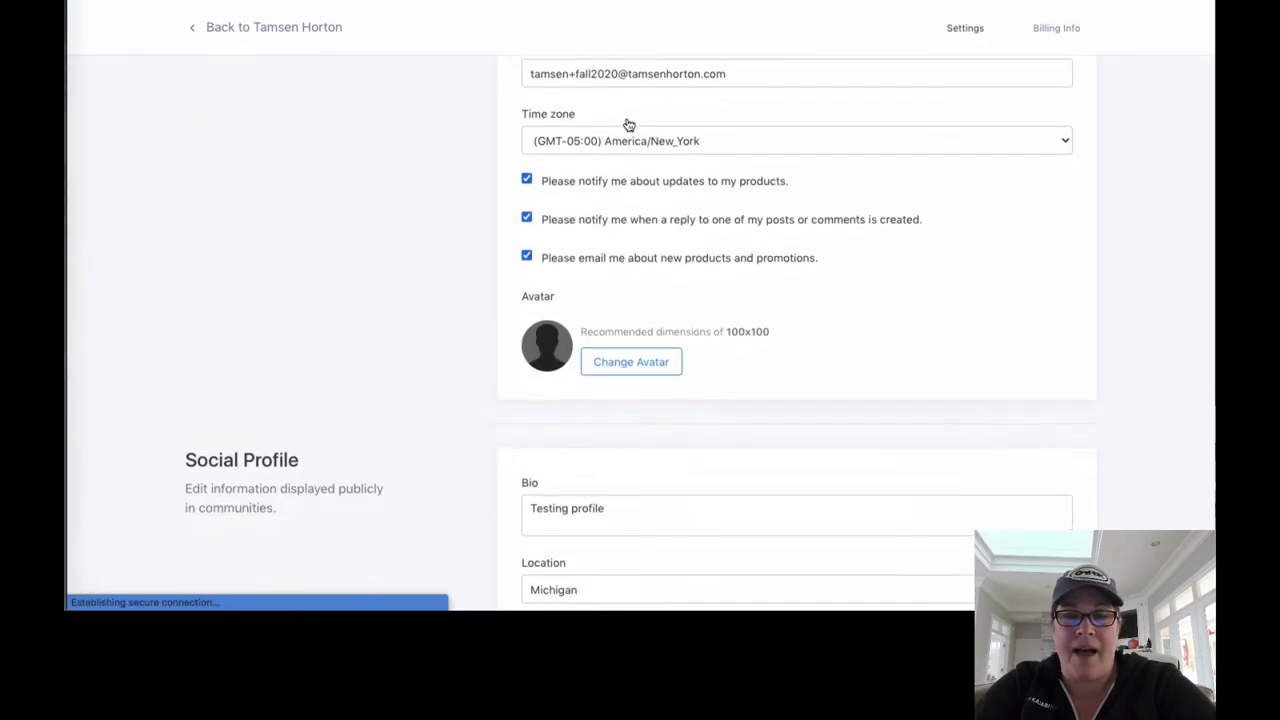
scroll(629, 124, down, 3)
scroll(627, 123, down, 3)
scroll(626, 125, down, 3)
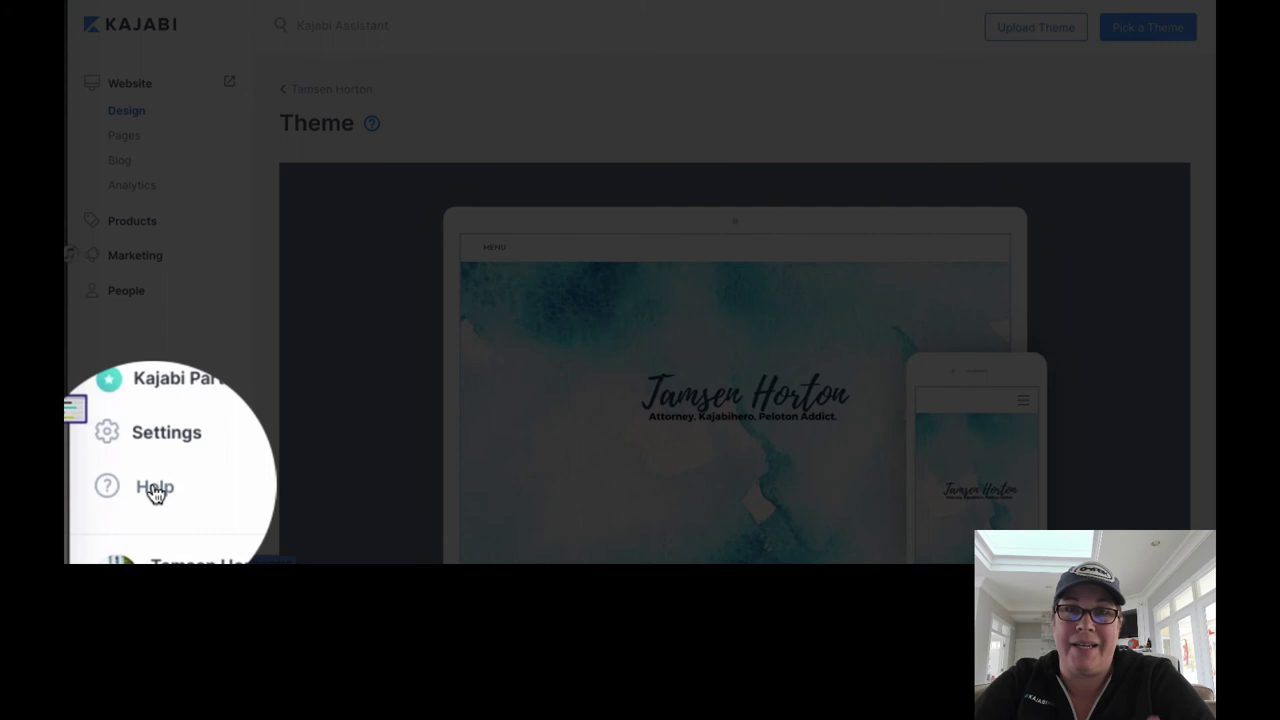
- Search the Kajabi Help Center for 'member v. subscriber' and review the results
click(155, 490)
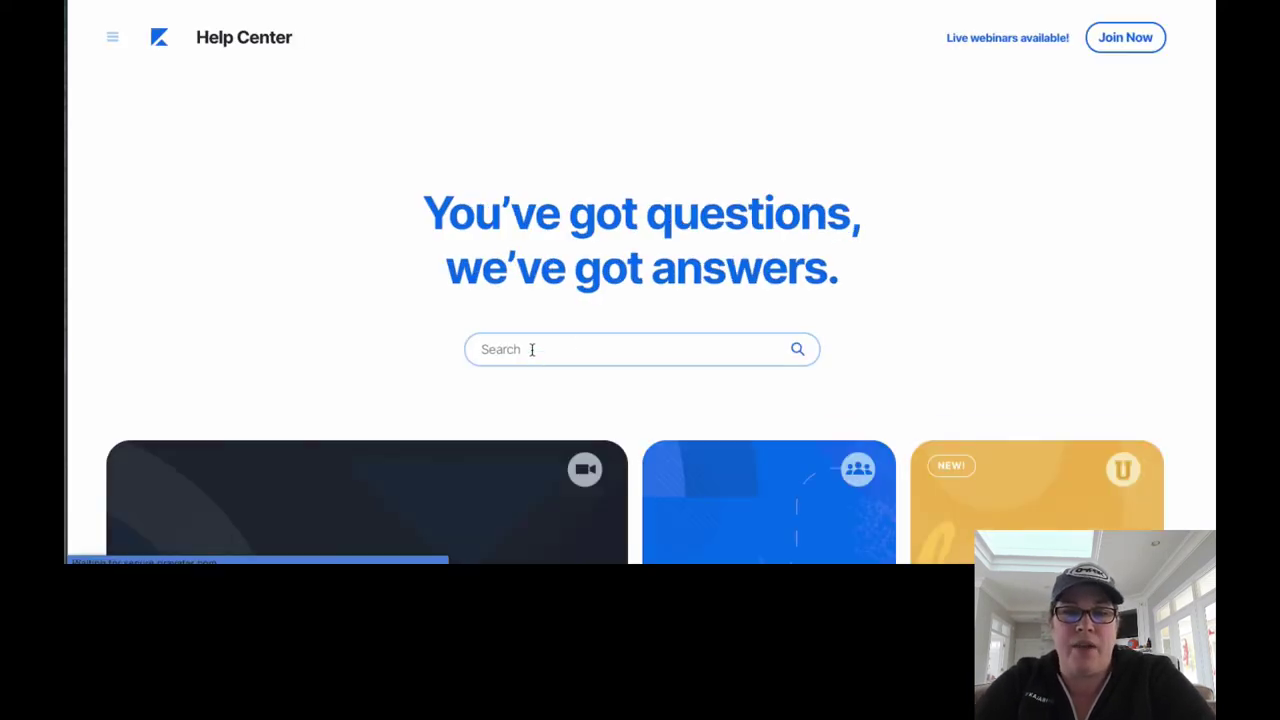
click(532, 349)
text(member)
key(Return)
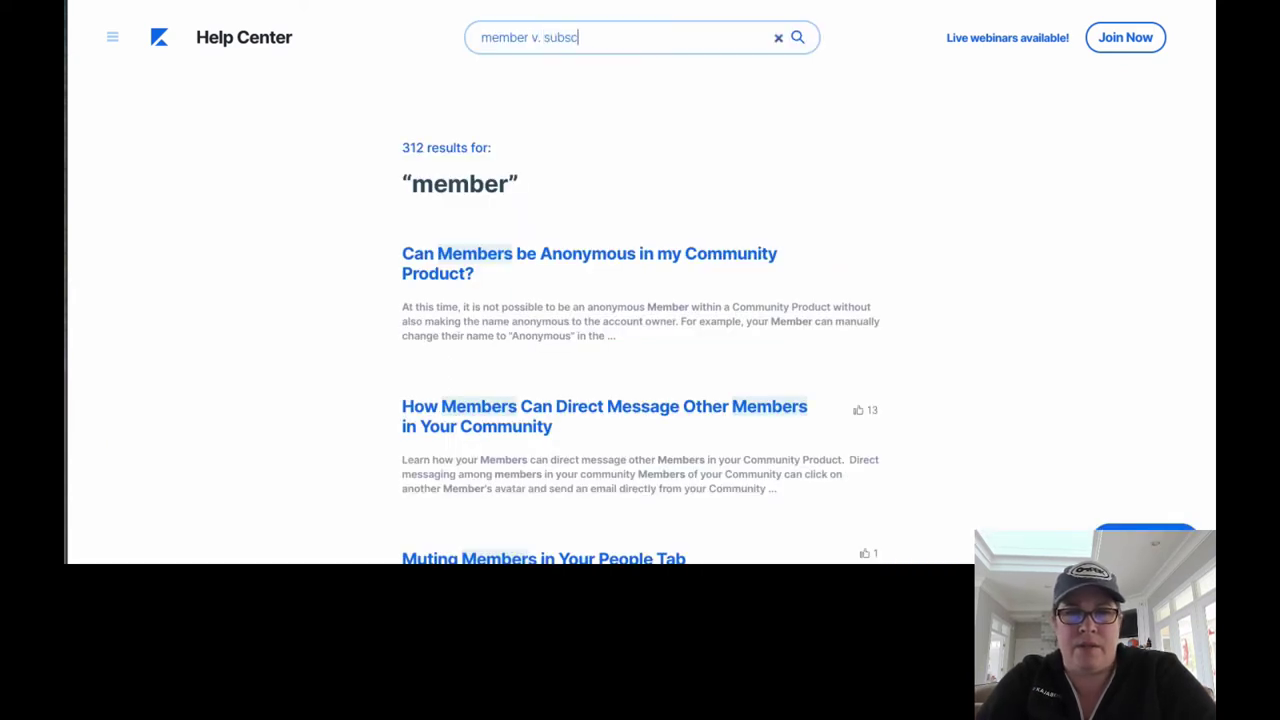
text(riber)
key(Return)
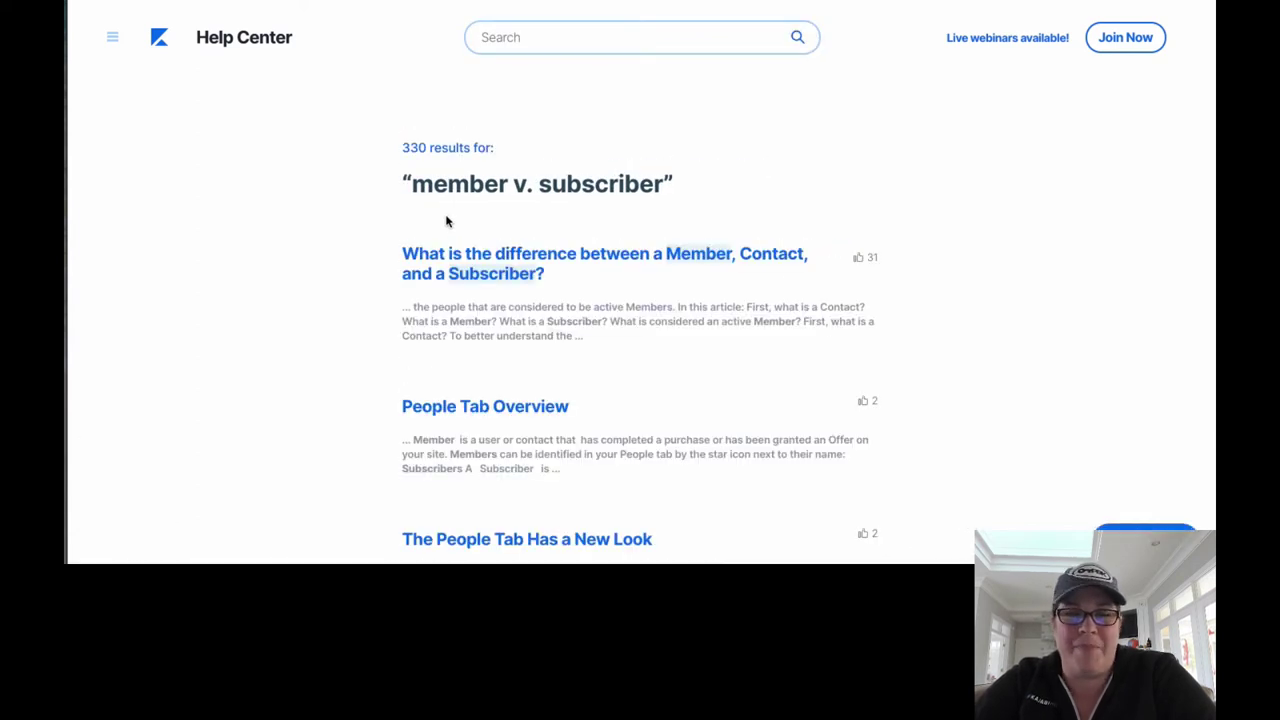
scroll(410, 226, down, 1)
- Open the Members, Contacts and Subscribers article and jump to its 'What is a Member?' section
click(430, 244)
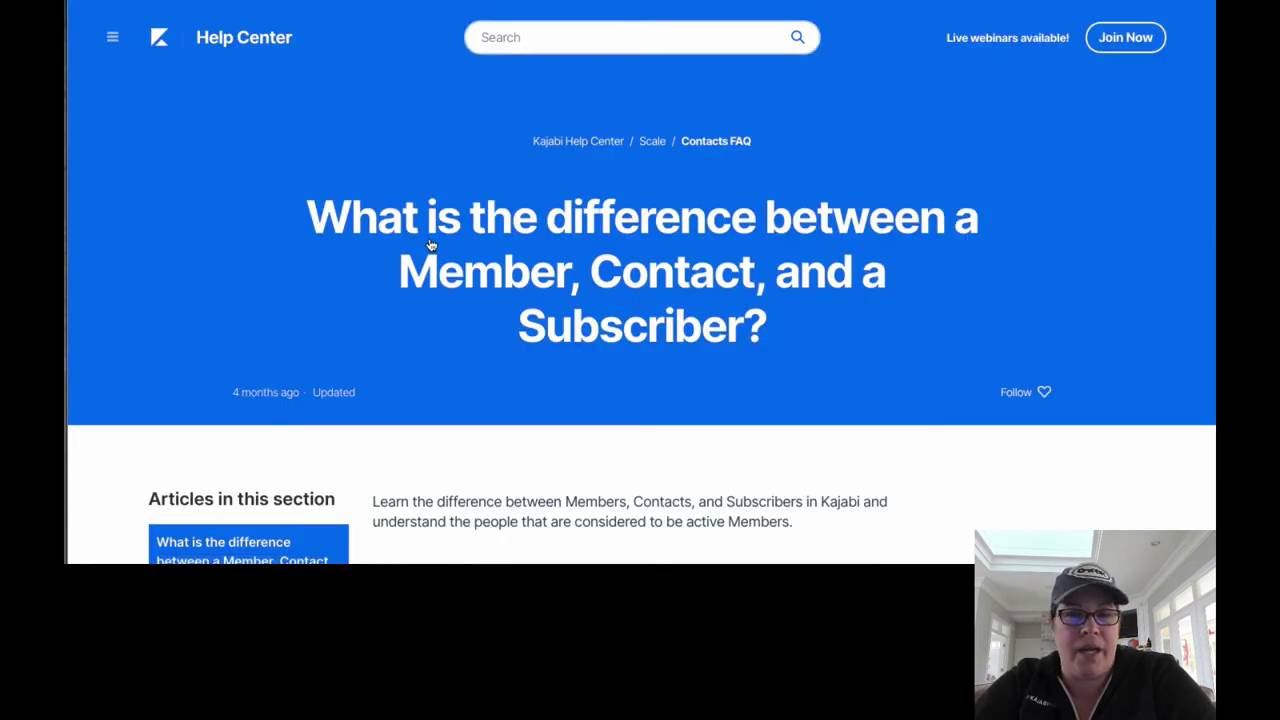
scroll(430, 244, down, 1)
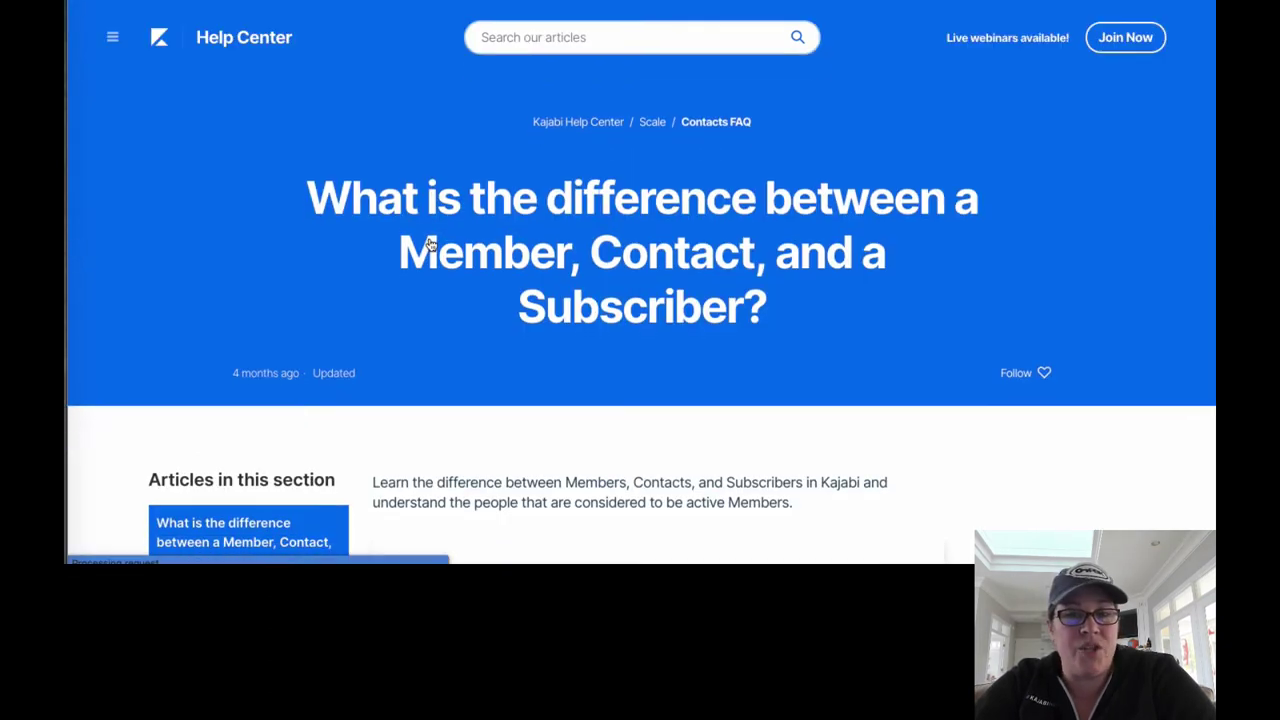
scroll(430, 244, down, 1)
scroll(431, 245, down, 1)
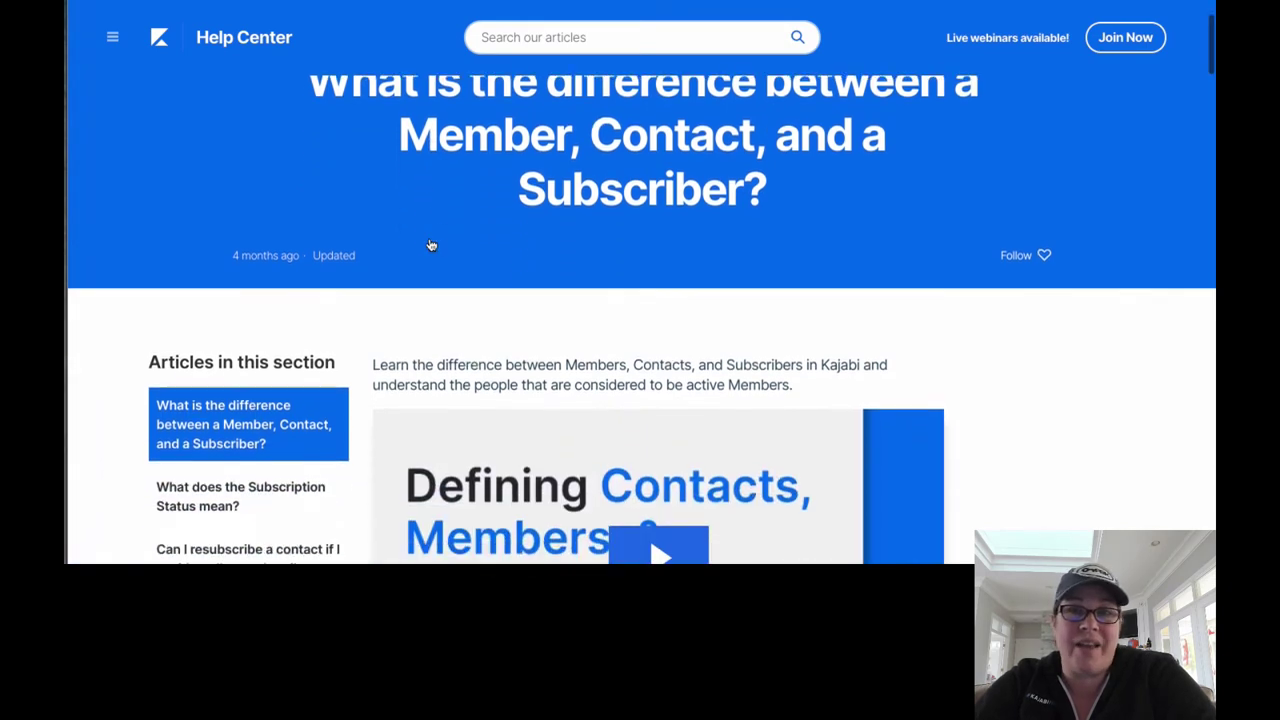
scroll(431, 245, down, 1)
scroll(431, 245, down, 2)
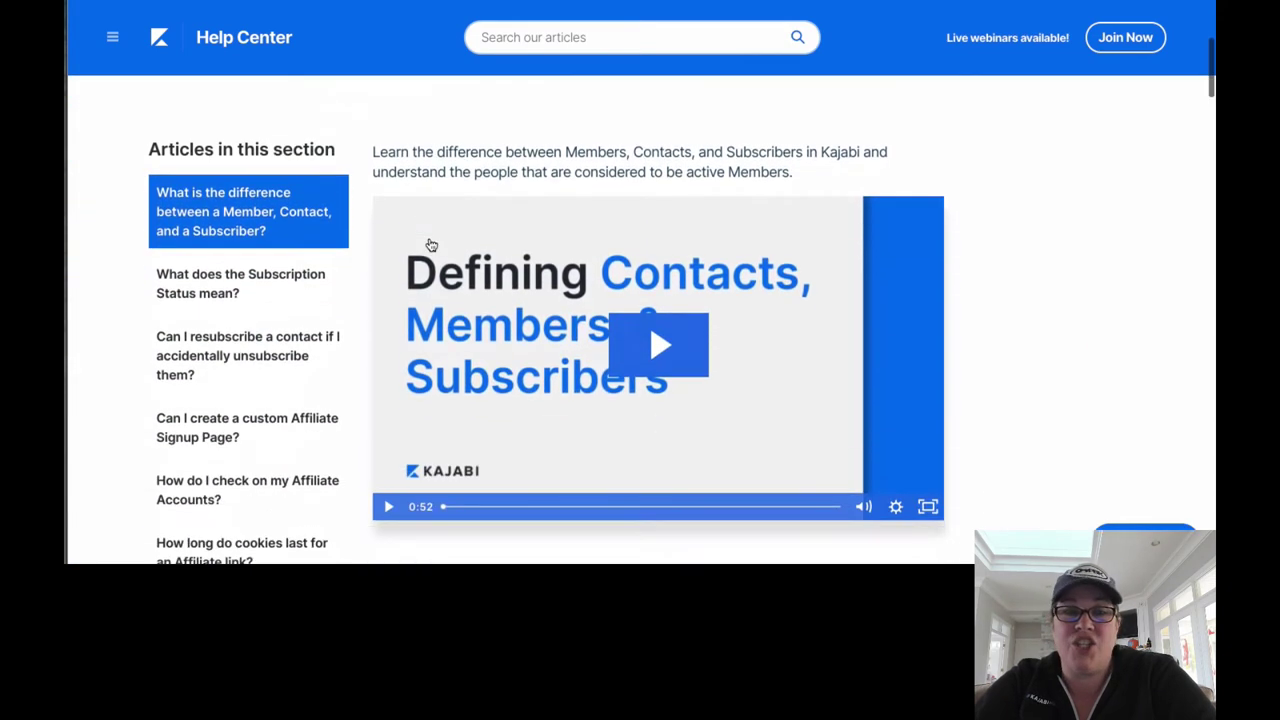
scroll(431, 245, down, 2)
scroll(431, 245, down, 3)
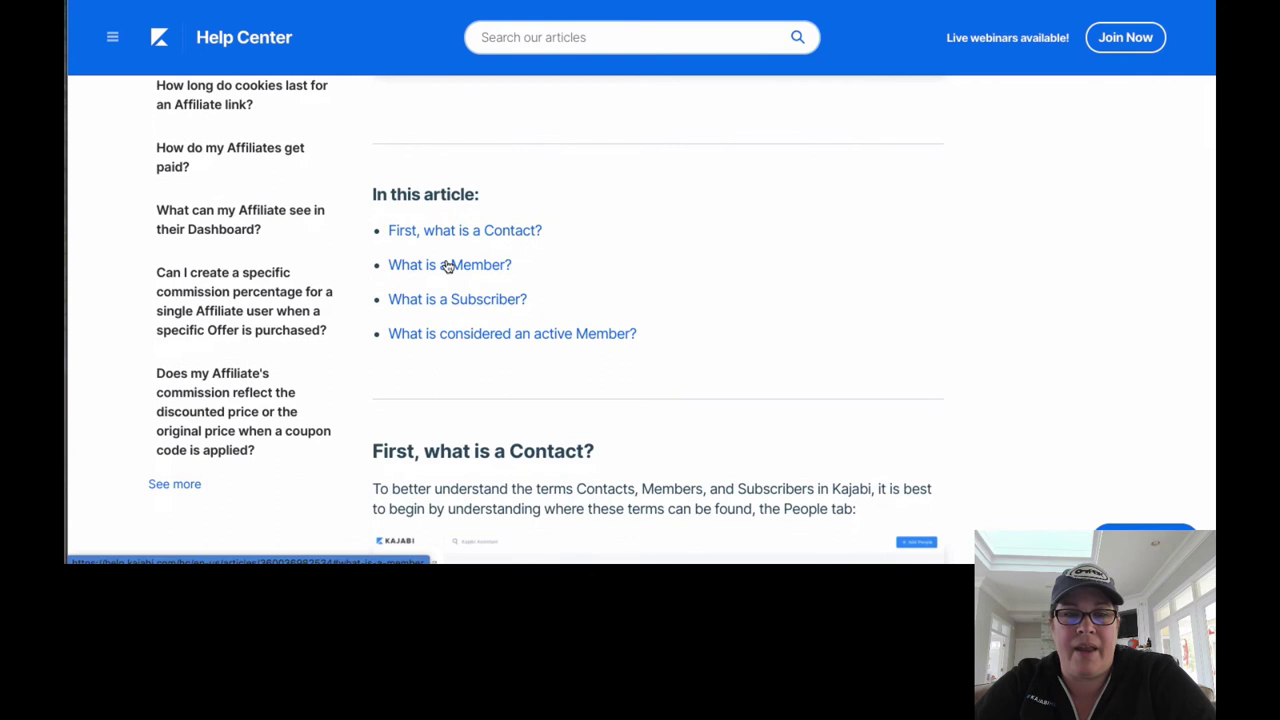
click(447, 266)
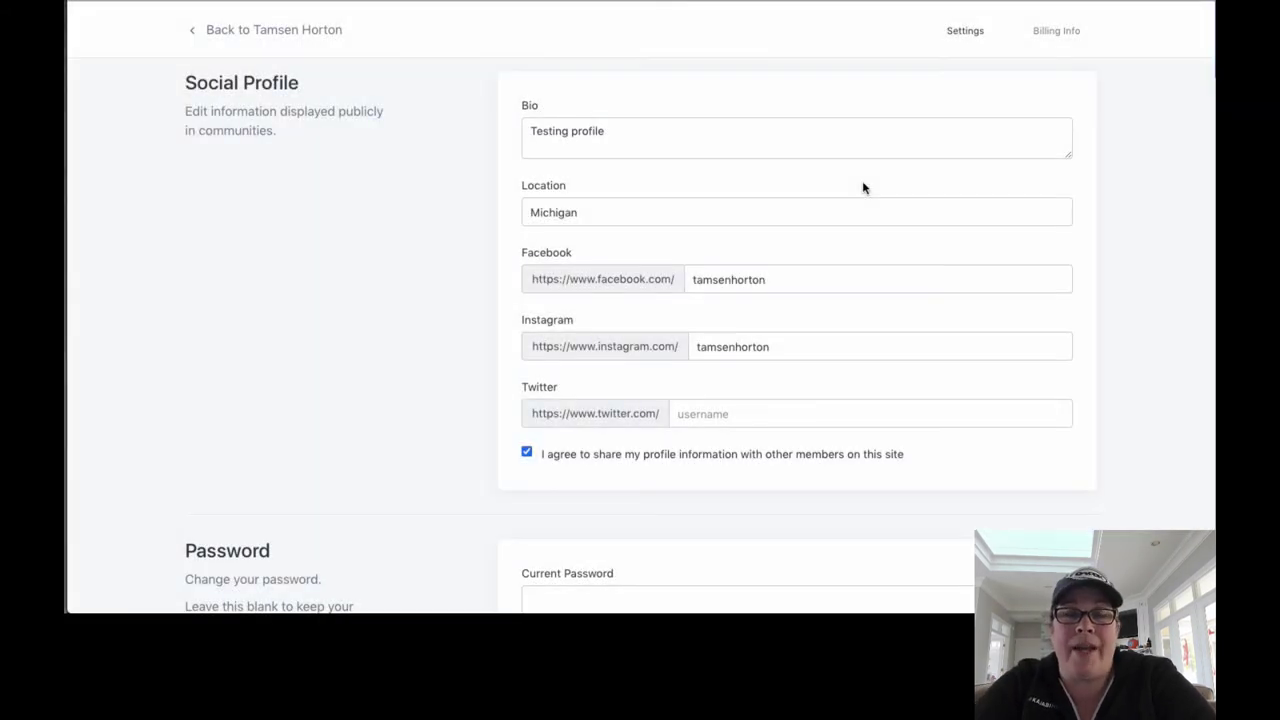
- Show the member's bio, location, Facebook, Instagram and checked share-profile box in Social Profile
scroll(864, 188, up, 1)
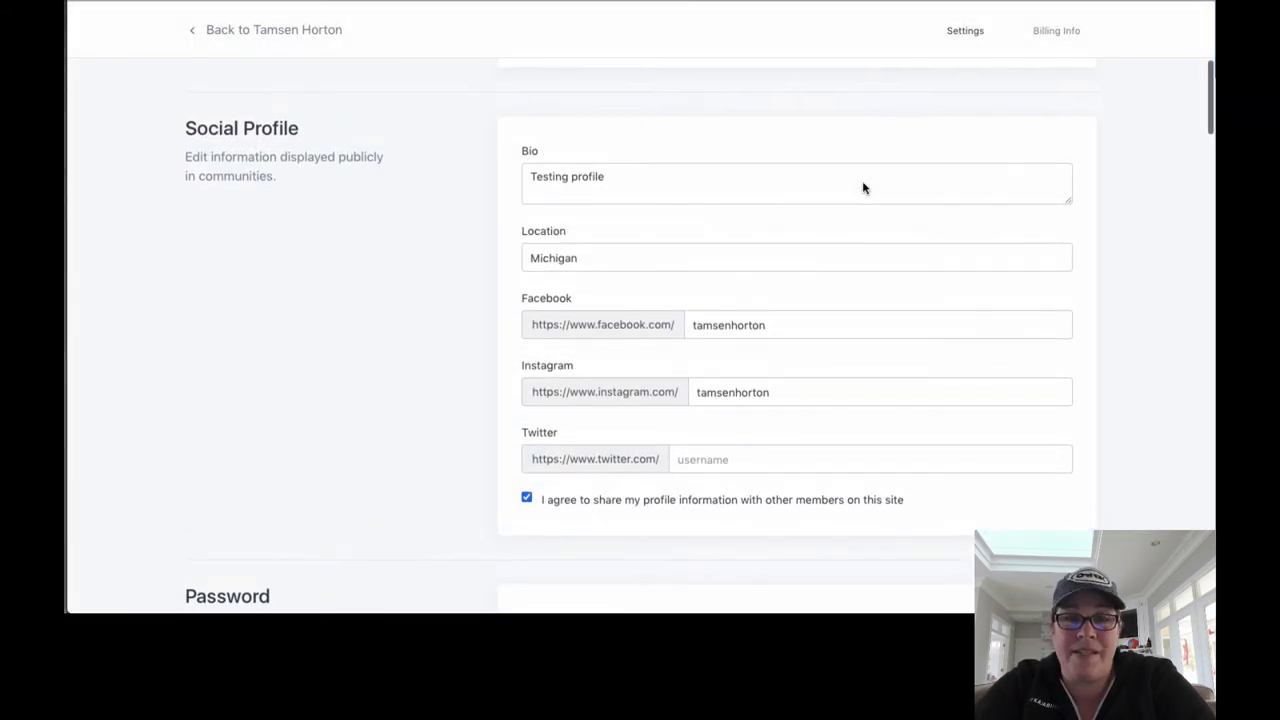
scroll(863, 183, down, 2)
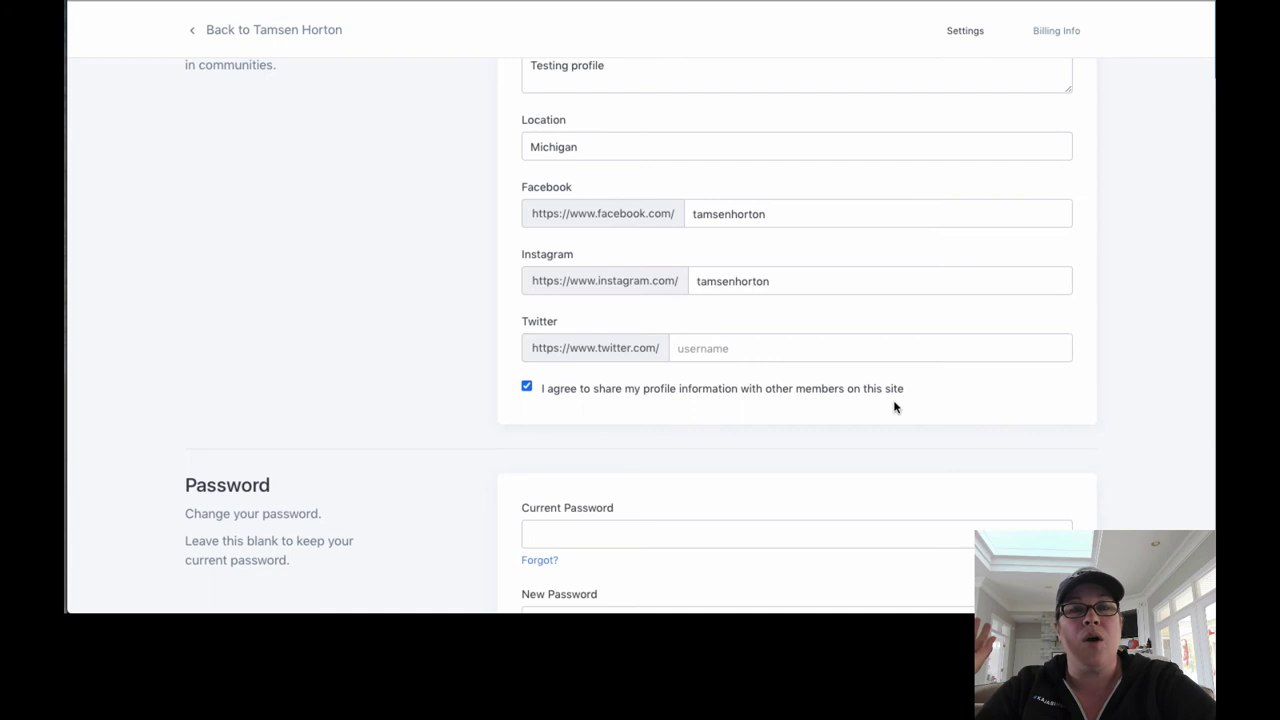
- Scroll past Password and Purchase History to Update Profile at the bottom of Settings
scroll(895, 407, down, 3)
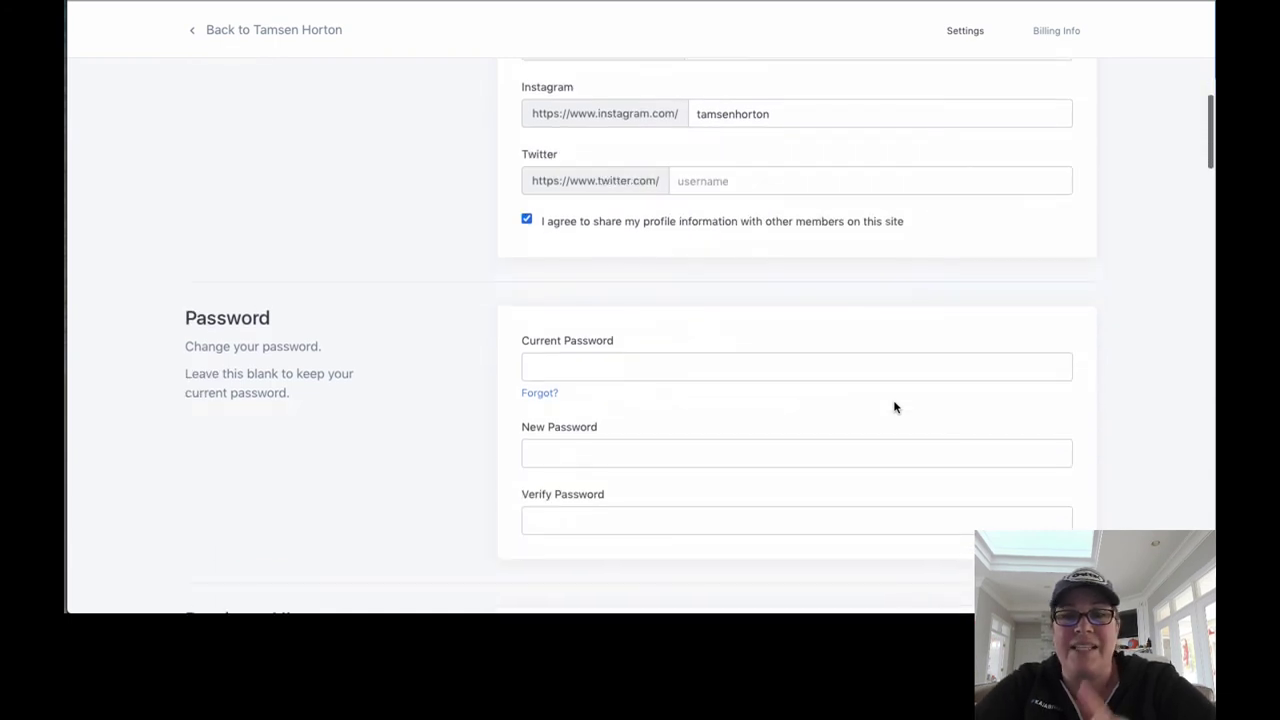
scroll(895, 407, down, 1)
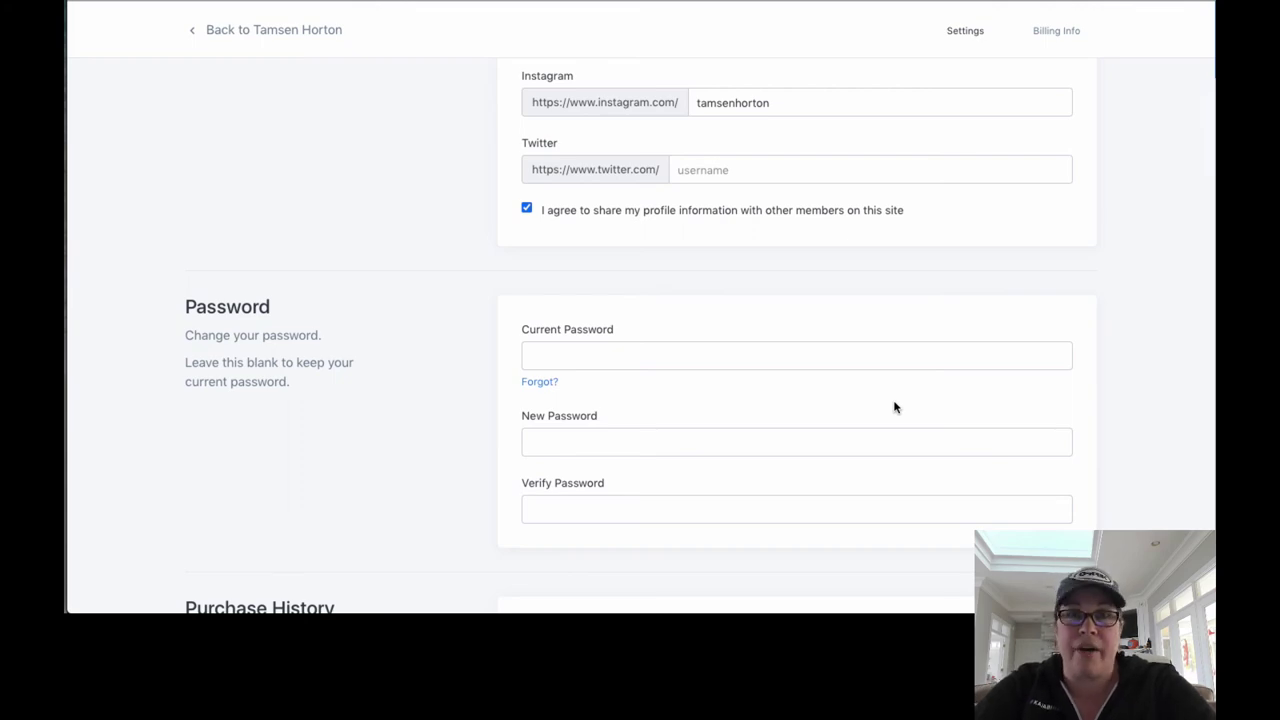
scroll(895, 407, down, 1)
scroll(895, 407, down, 5)
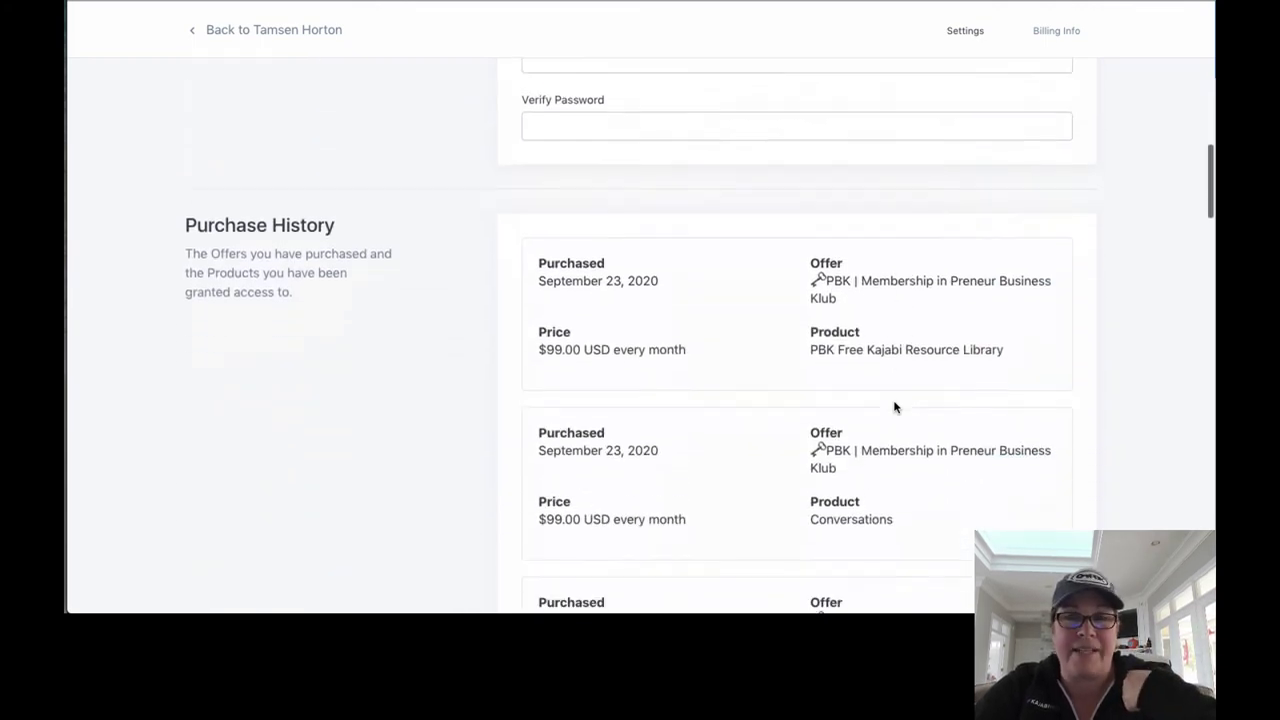
scroll(895, 407, down, 5)
scroll(895, 407, down, 5)
scroll(895, 407, down, 5)
scroll(895, 407, down, 3)
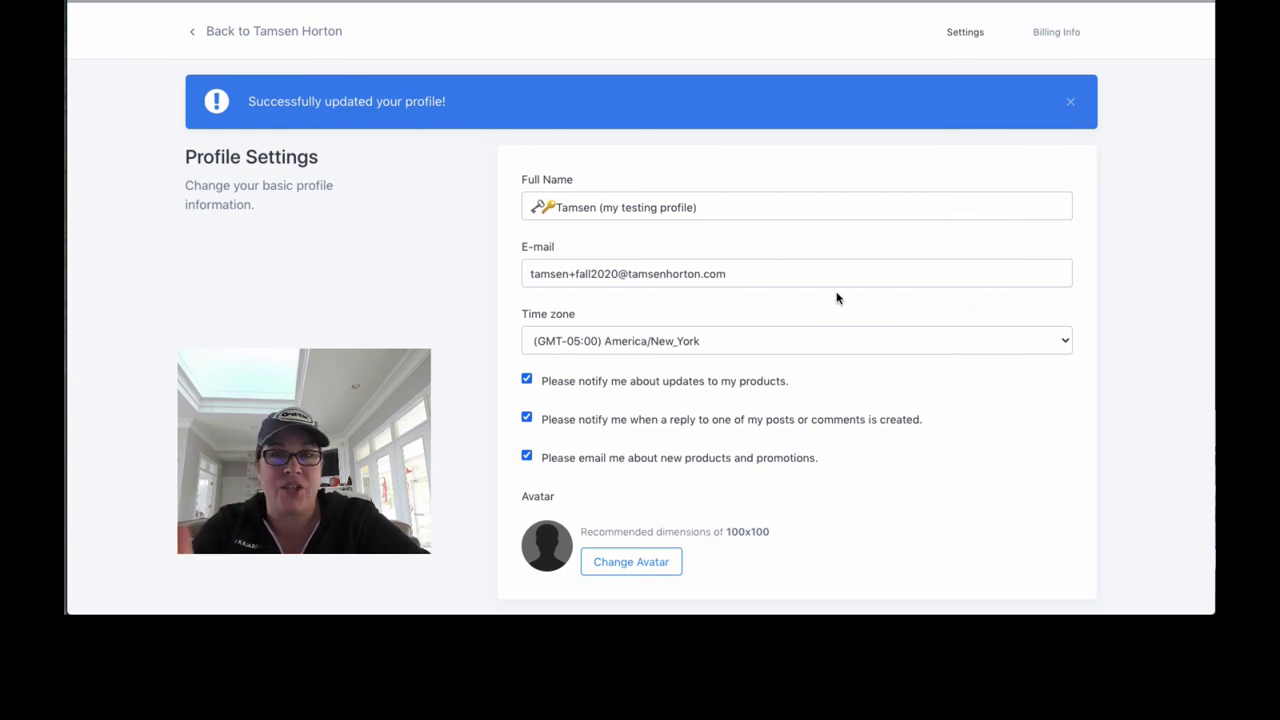
- Click into the saved profile's Full Name field
click(532, 207)
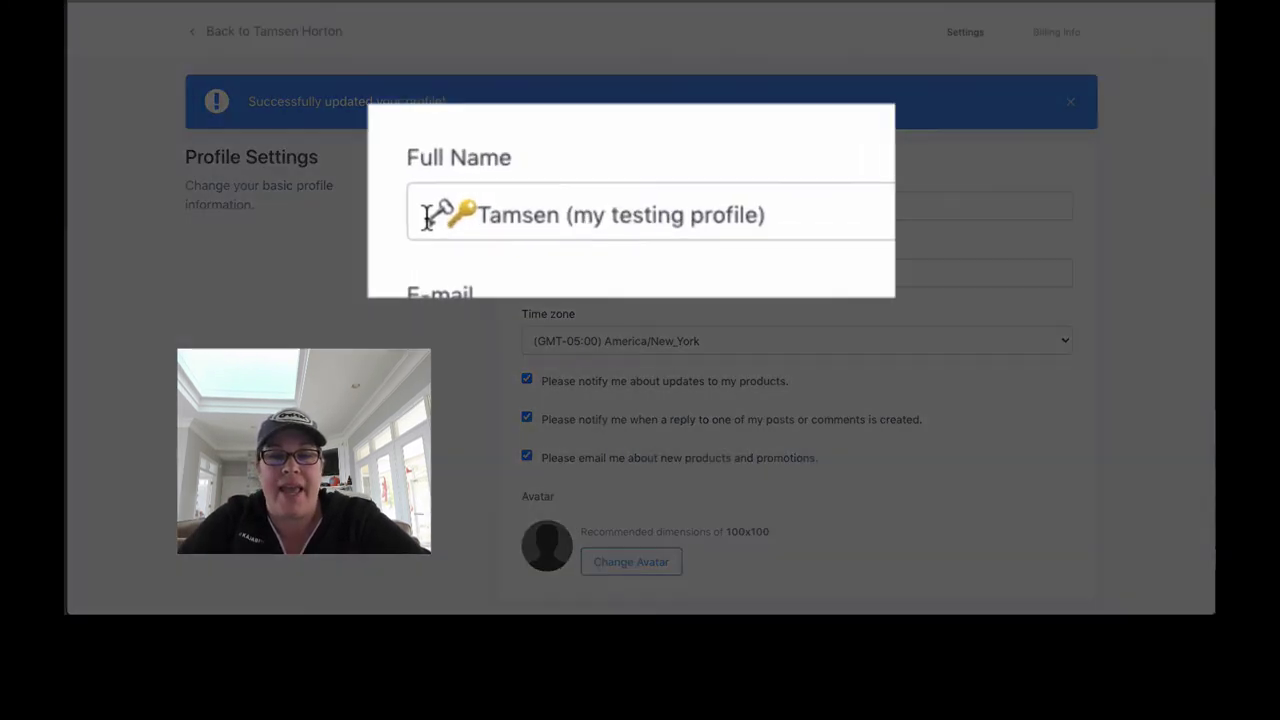